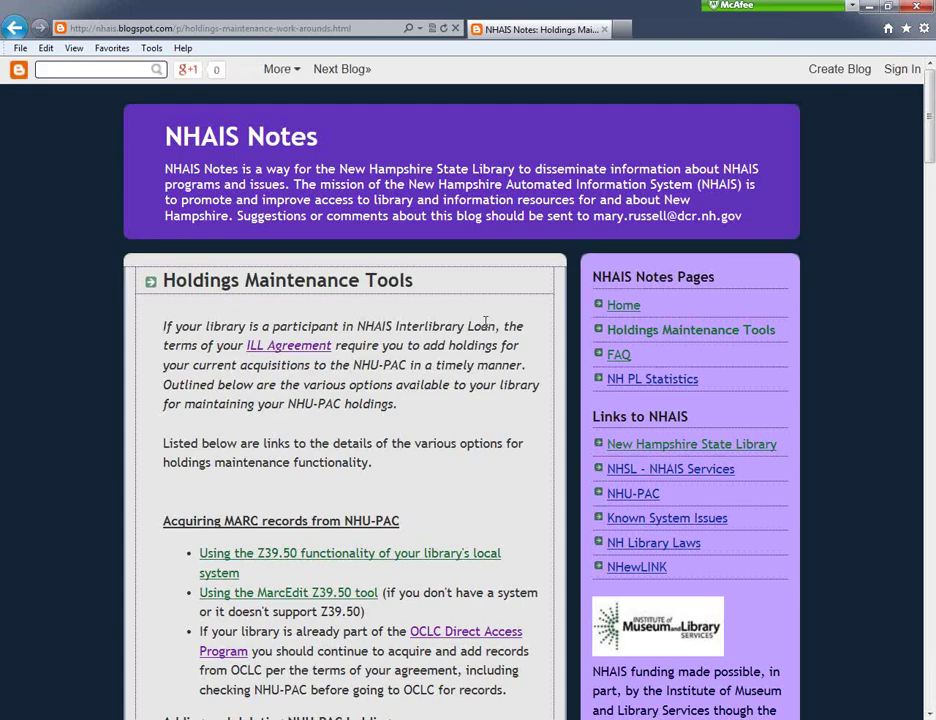
Scroll down the Holdings Maintenance Tools page to reach the holdings post links
scroll(485, 330, "down", 5)
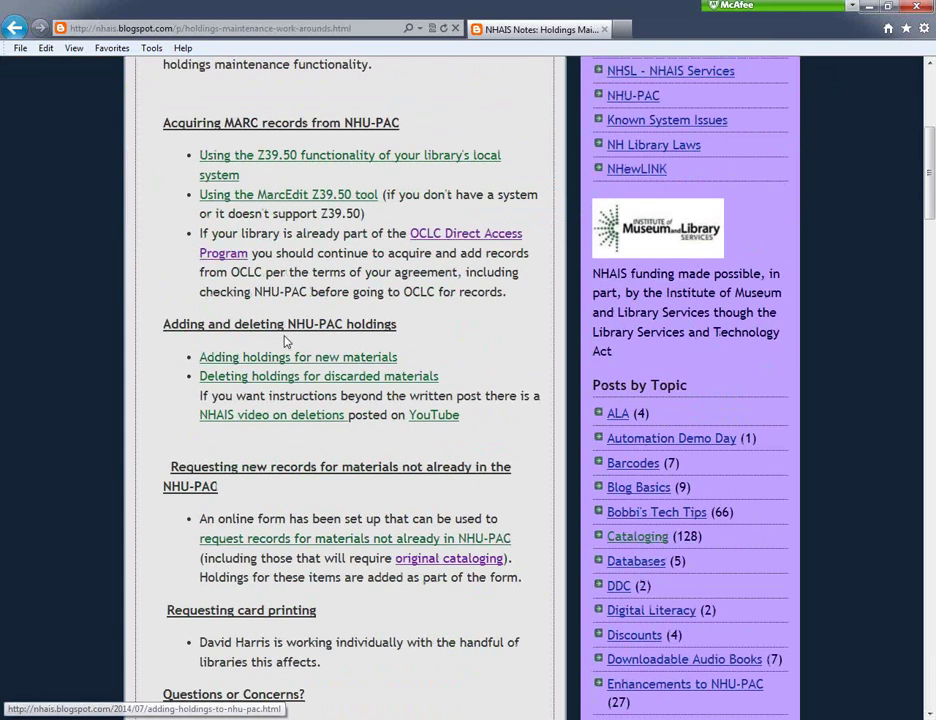
Open the 'Adding holdings for new materials' post and follow its 'documented online' link
left_click(296, 364)
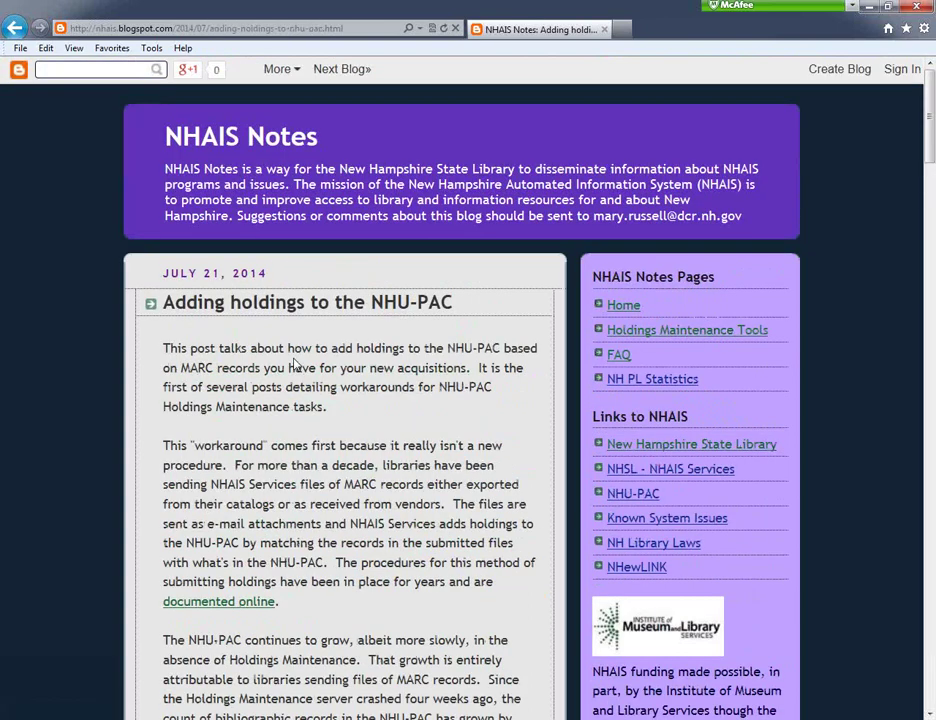
left_click(231, 604)
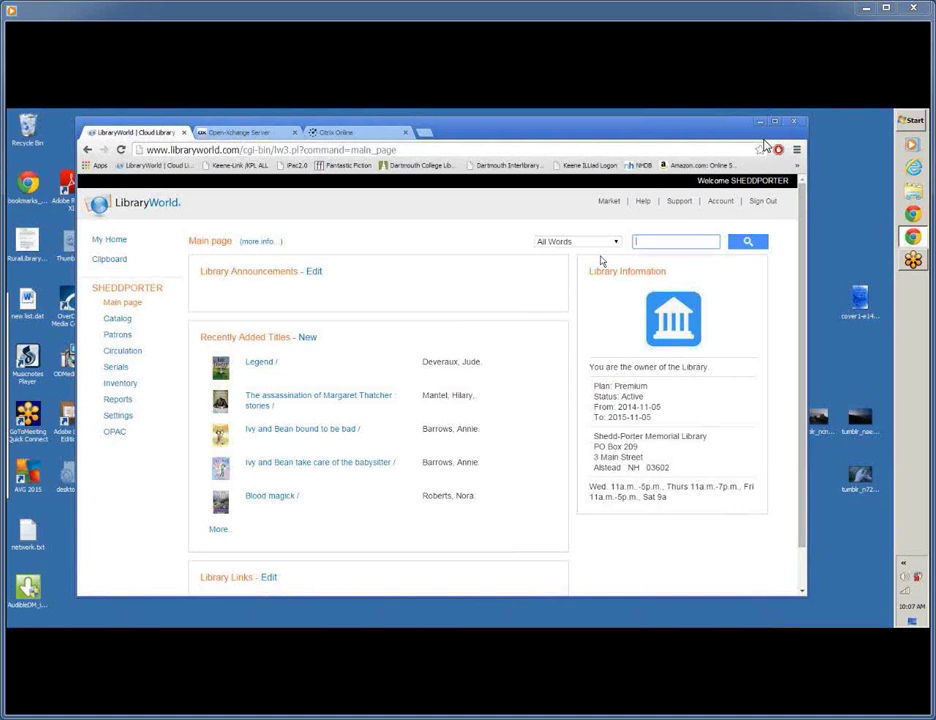
Bring up LibraryWorld's Catalog Advanced search page from the Catalog menu
mouse_move(500, 190)
mouse_move(915, 703)
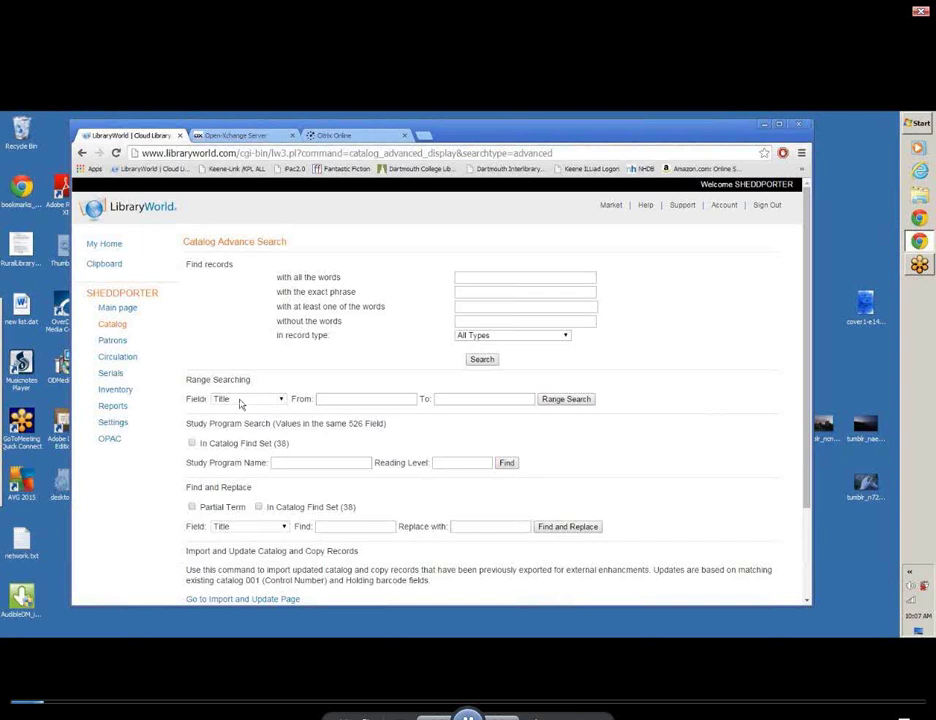
Run a Barcode range search from 30017765 to 30017818, returning 52 records
left_click(240, 400)
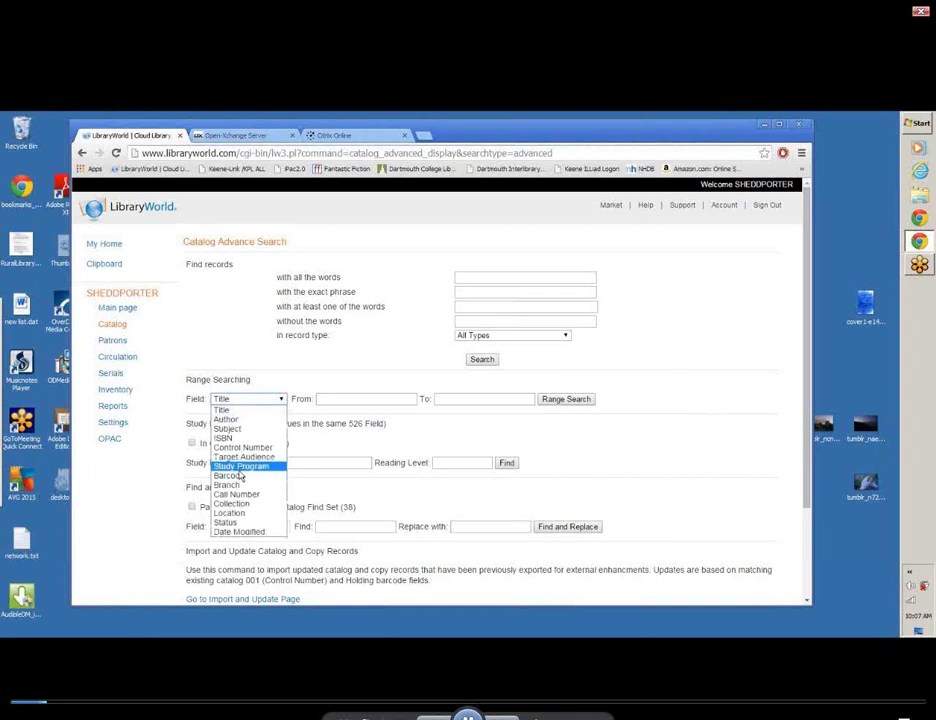
left_click(239, 476)
left_click(342, 398)
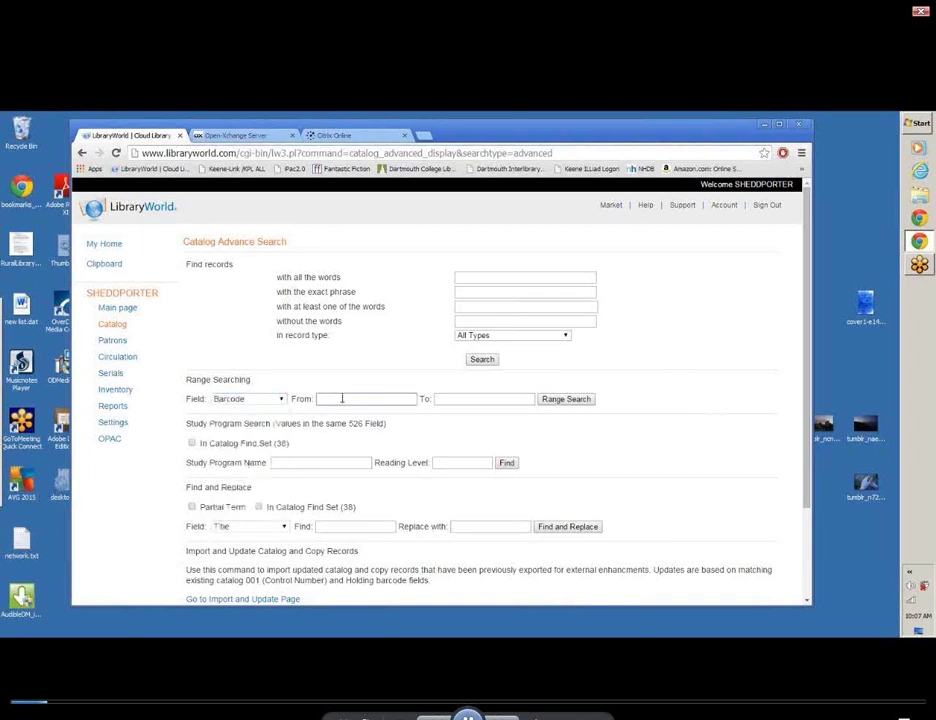
type("3")
type("00")
type("176")
type("65")
left_click(462, 399)
type("300")
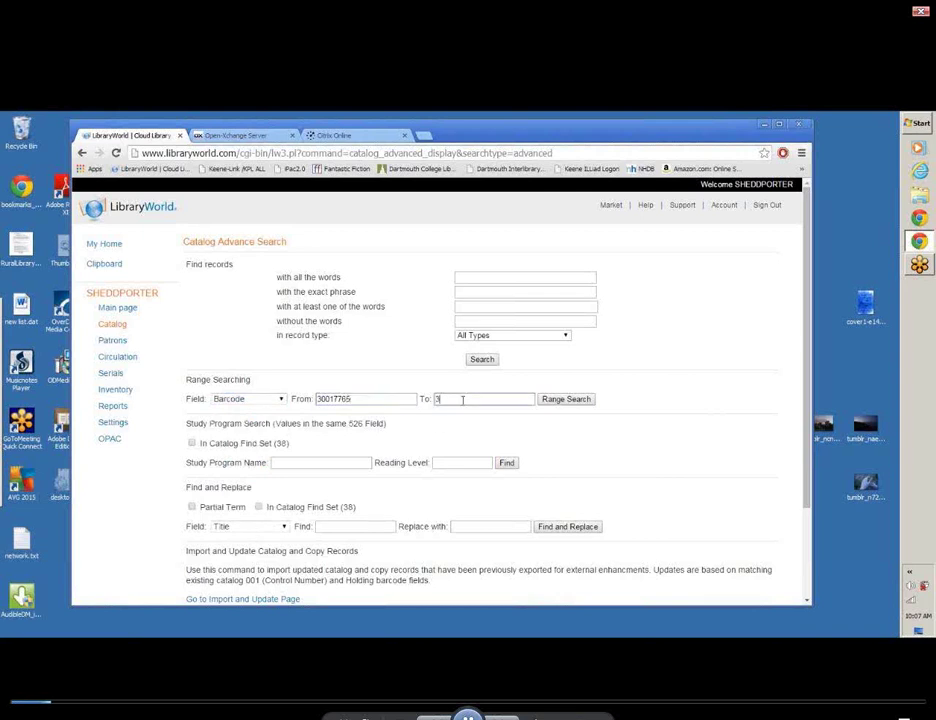
type("17818")
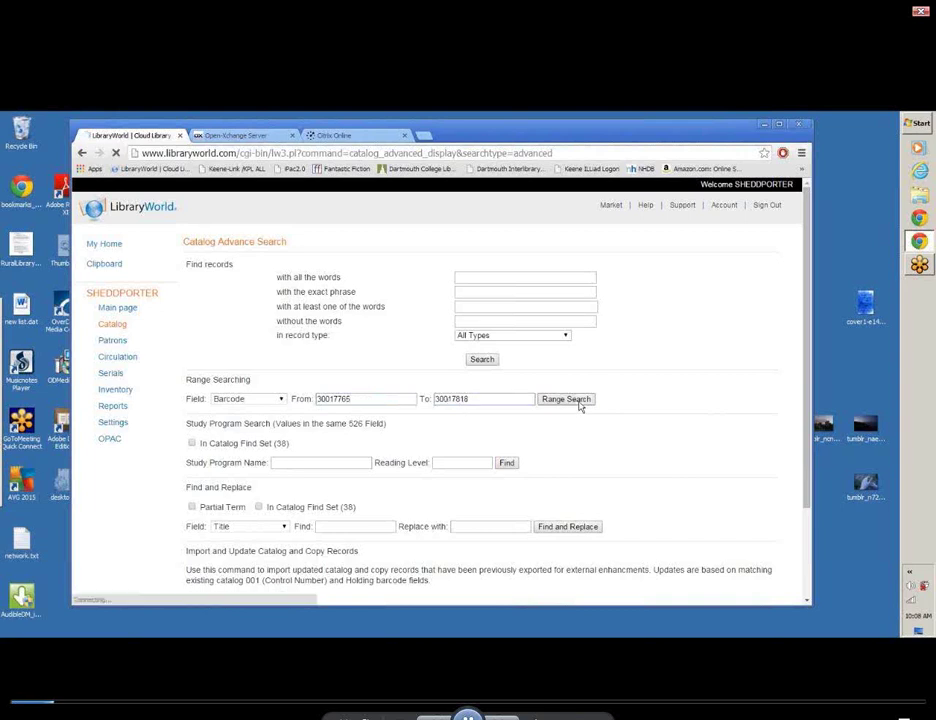
left_click(579, 401)
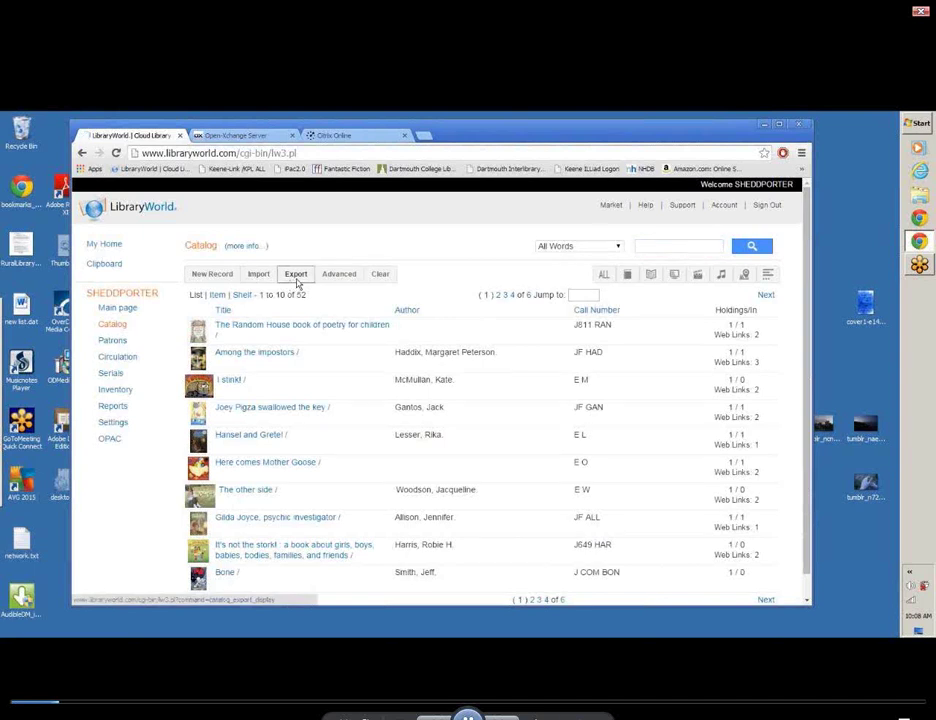
Start a MARC export of the 52 found records from the Export status page
left_click(296, 283)
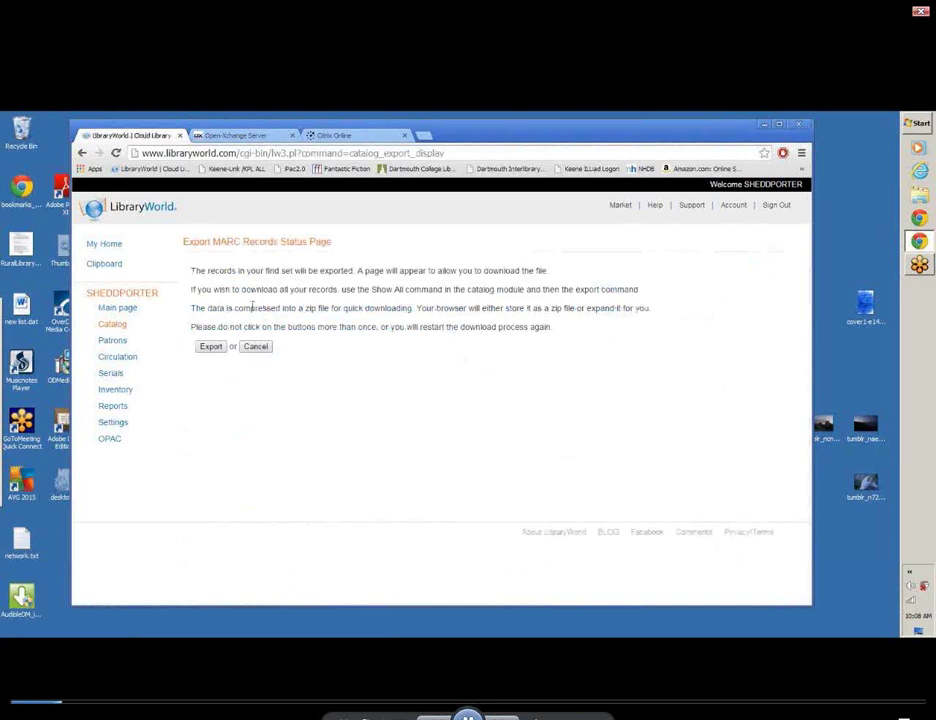
left_click(209, 347)
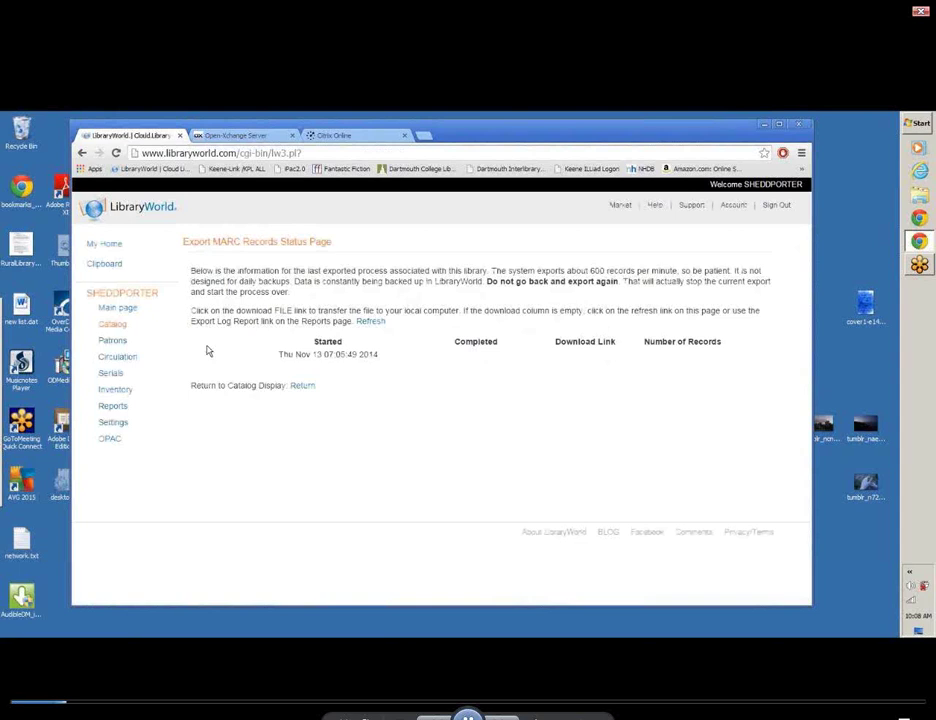
Open the Catalog Export Log Report under Reports to see the completed 52-record export
left_click(113, 409)
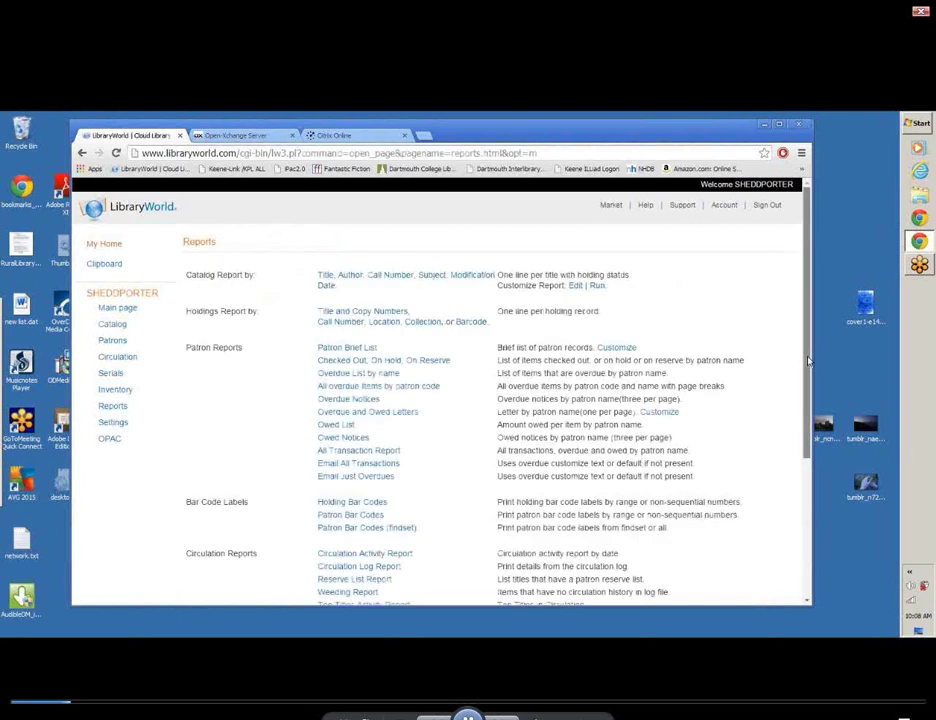
left_click_drag(809, 362, 809, 500)
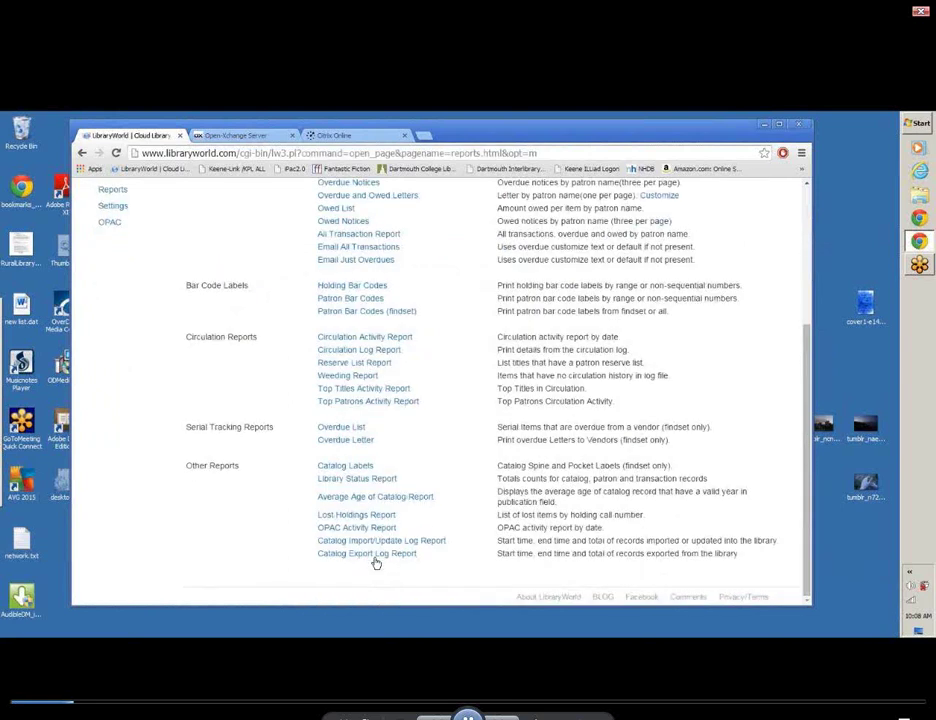
left_click(375, 557)
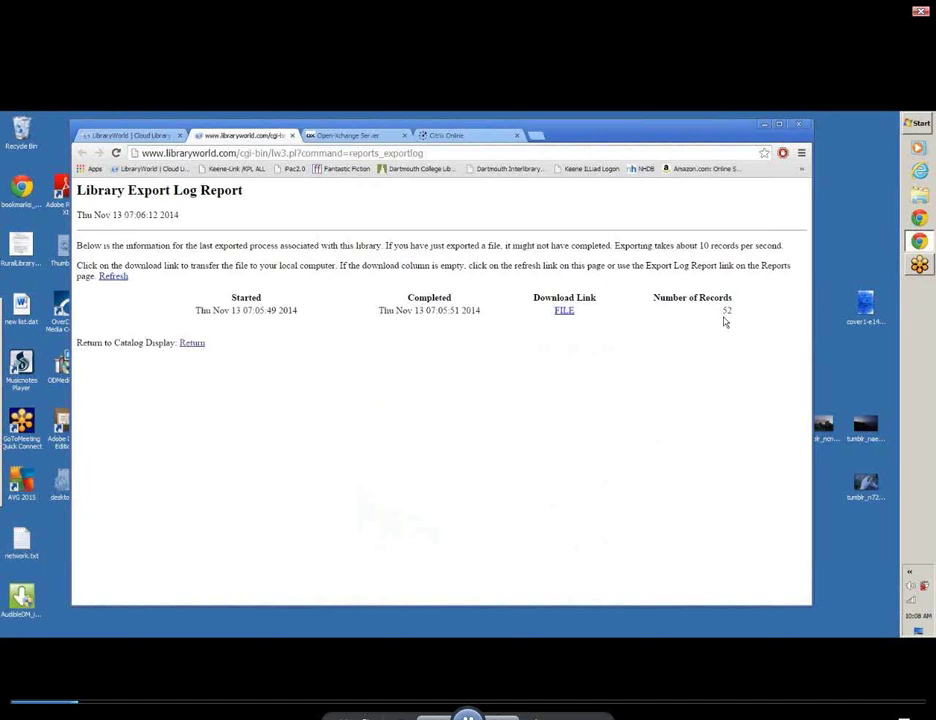
Download the export file and open the zip containing 28985-cat-export.txt
left_click(564, 312)
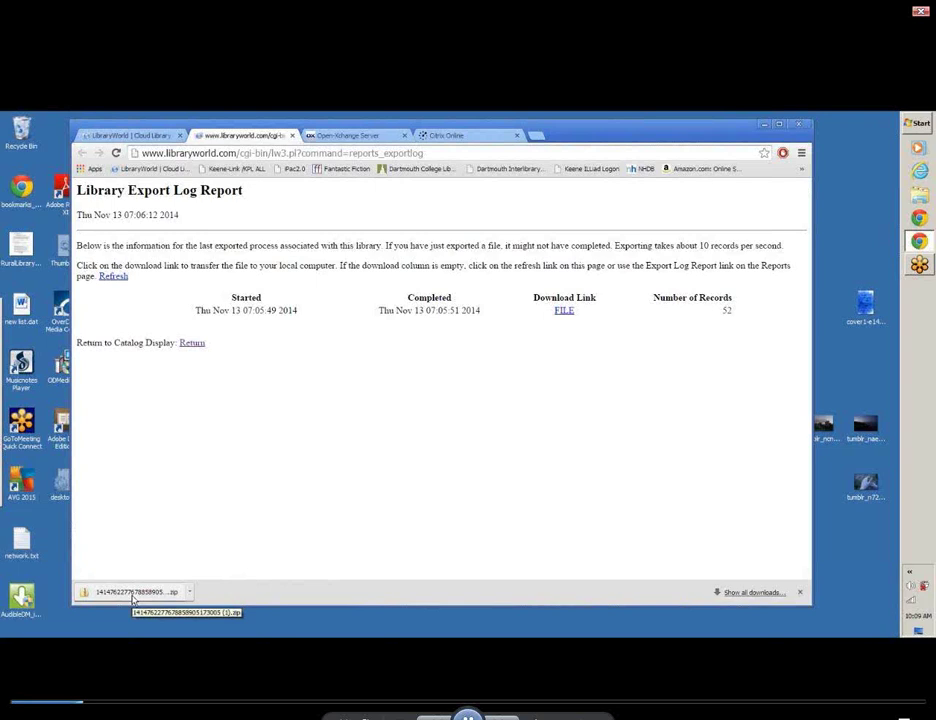
left_click(132, 596)
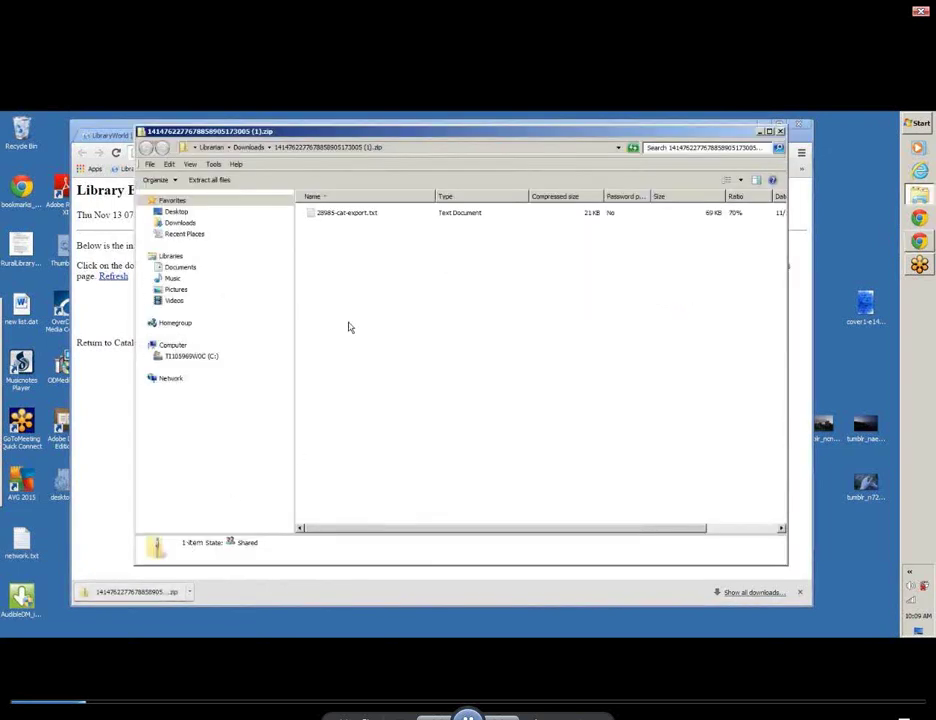
Open 28985-cat-export.txt in Notepad and save it as HSDC1113-52 in NHAIS HOLDINGS HSDC
double_click(311, 214)
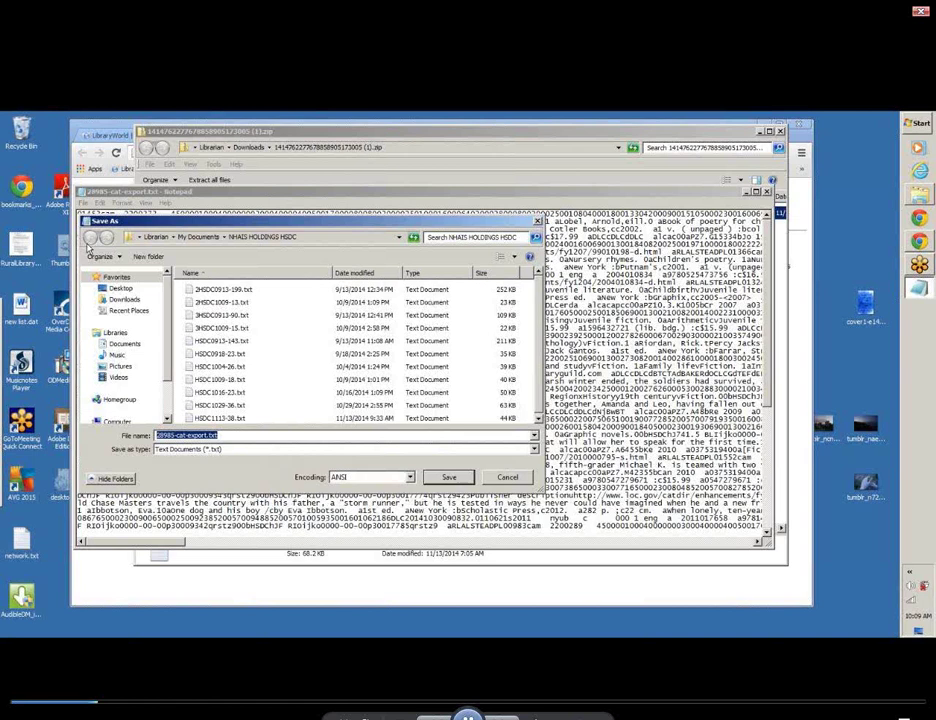
type("SDC")
key("BackSpace")
key("BackSpace")
key("BackSpace")
type("H")
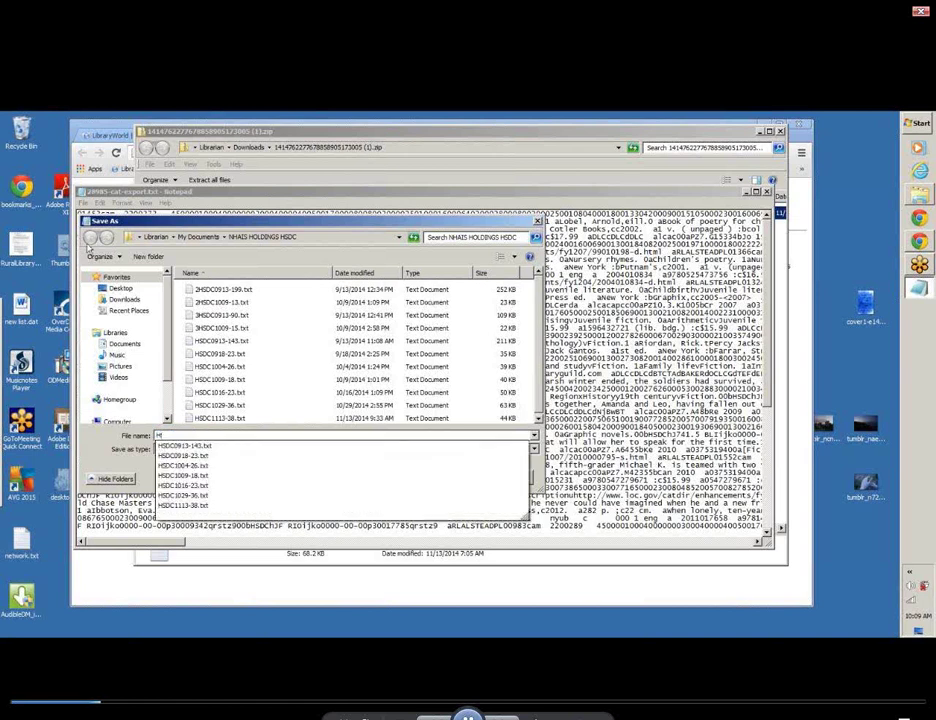
type("SDC111")
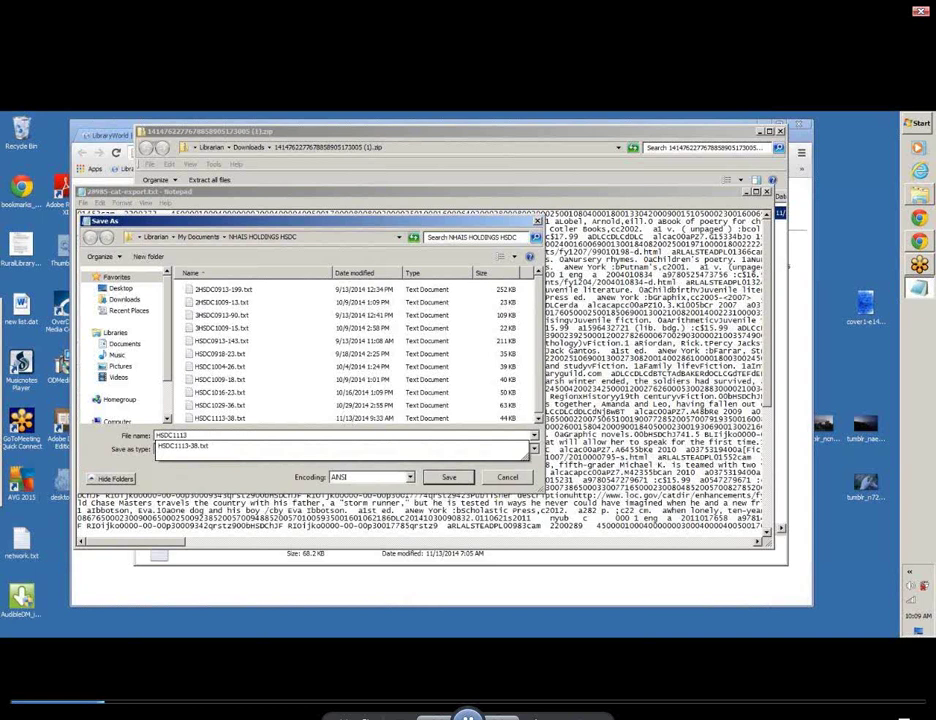
type("3")
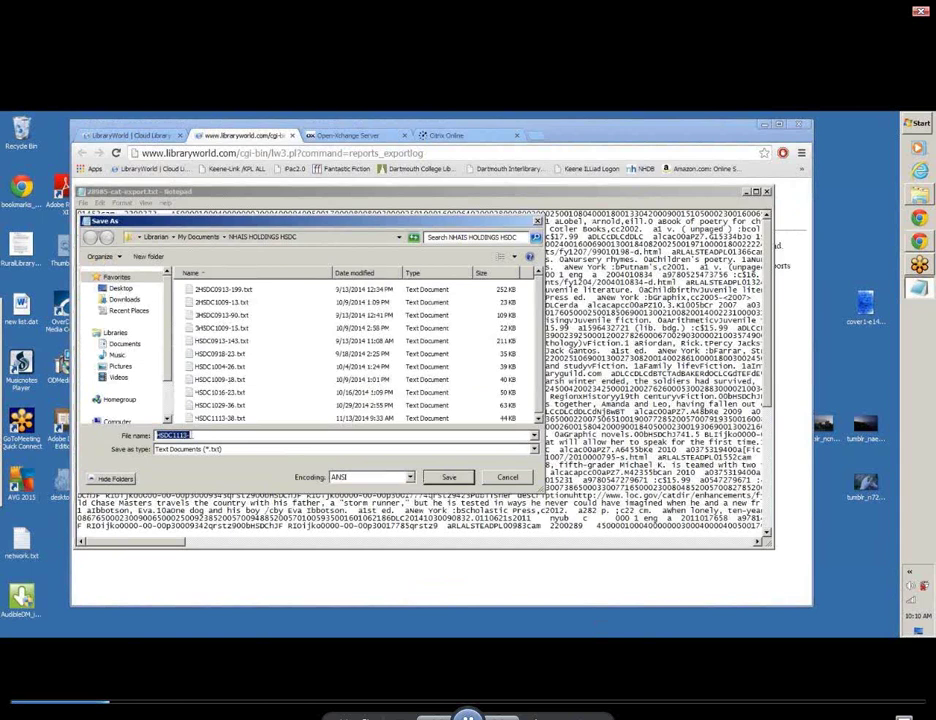
left_click(192, 435)
type("52")
left_click(449, 478)
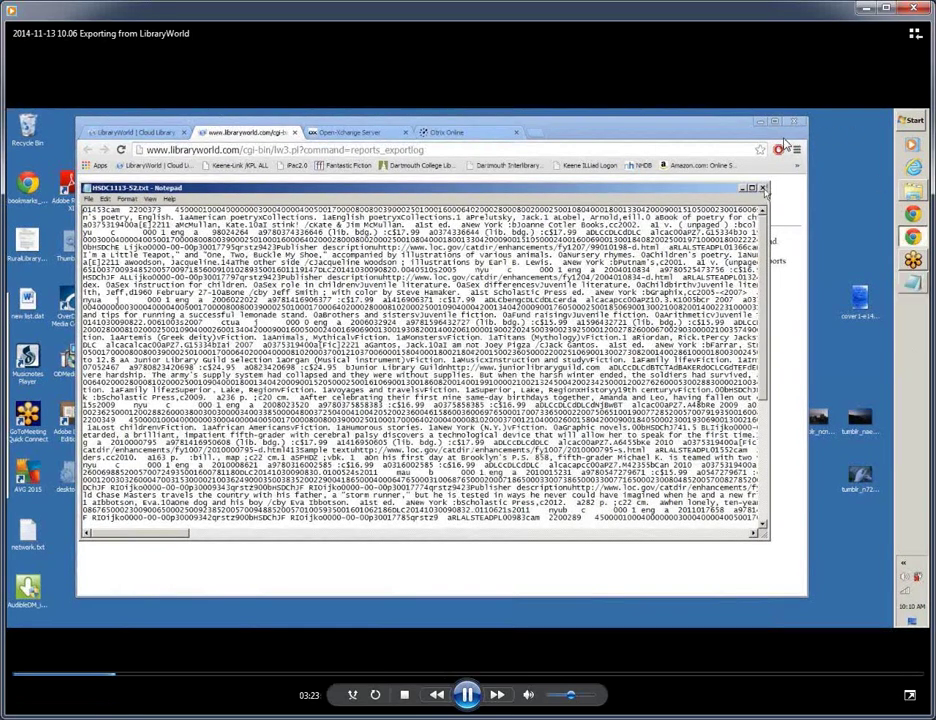
Close Notepad, maximize the NHU-PAC submission guidelines PDF, and switch to Outlook
left_click(762, 188)
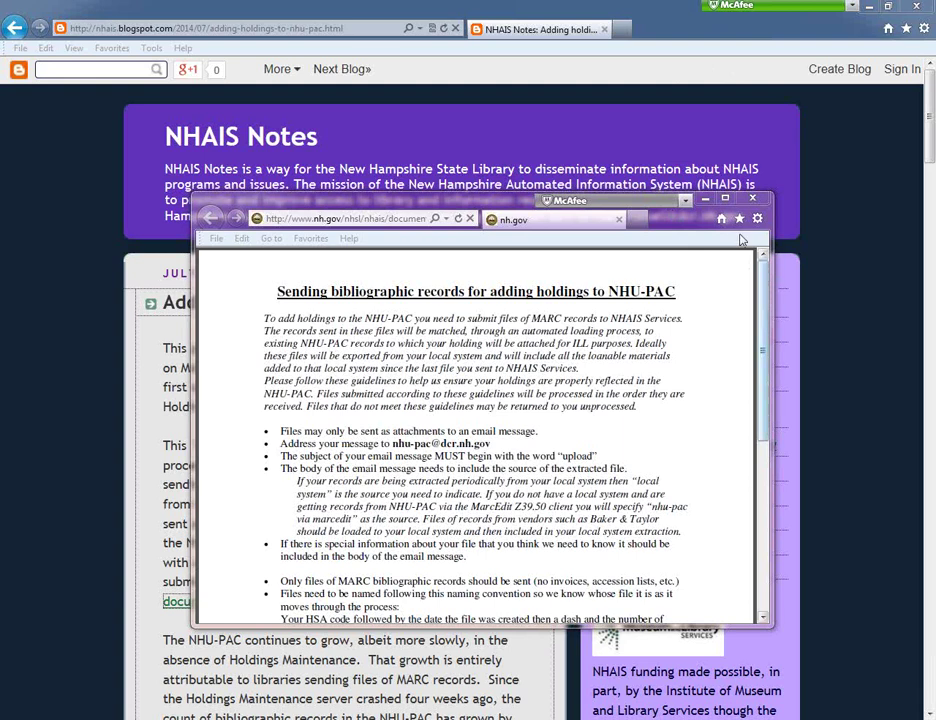
double_click(726, 198)
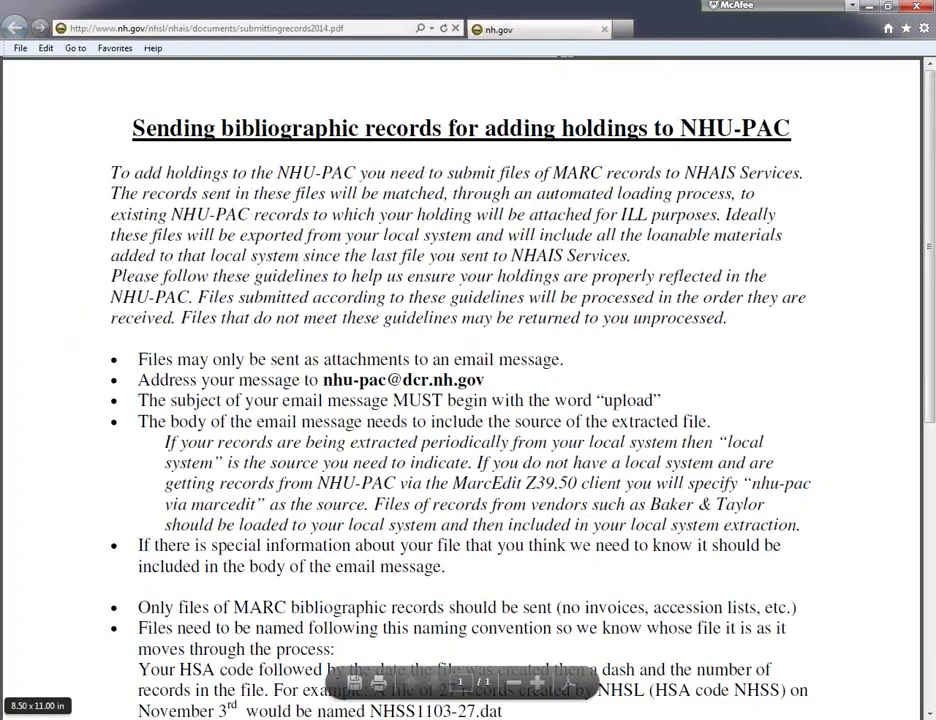
left_click(80, 455)
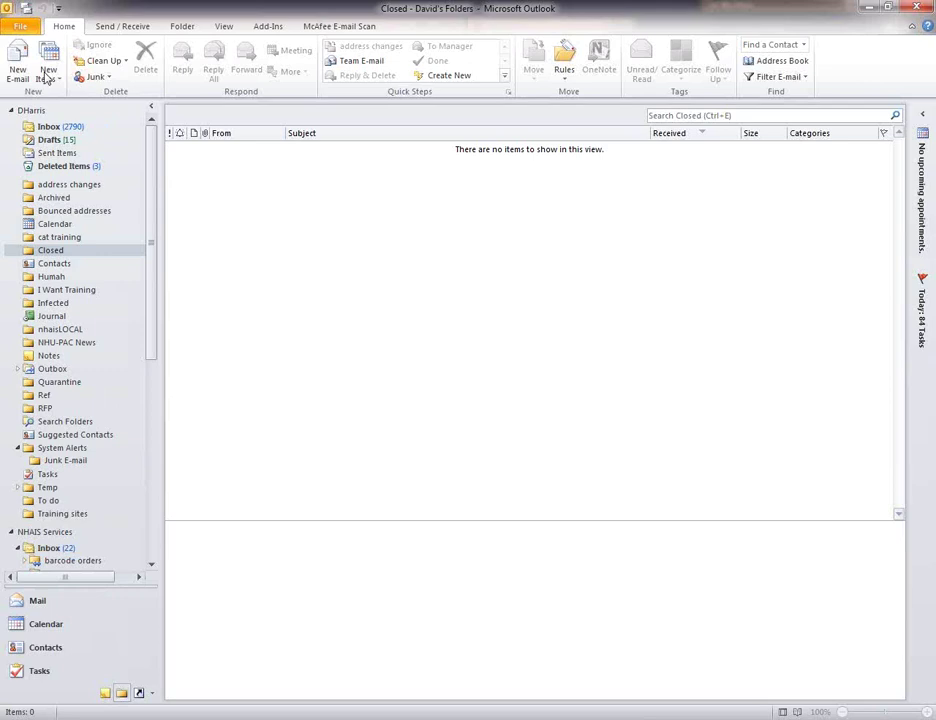
Draft a new e-mail addressed to the NHU-PAC submission address with subject 'upload'
left_click(18, 75)
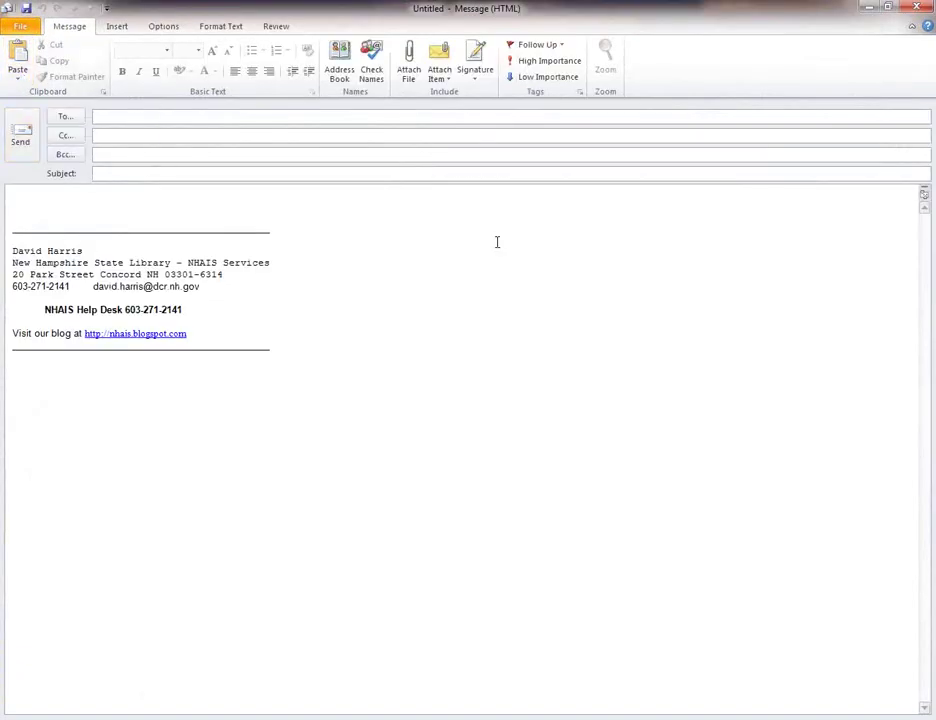
left_click(95, 173)
type("upload")
Attach HSXX1210-80.dat from the Documents folder to the upload message
left_click(409, 66)
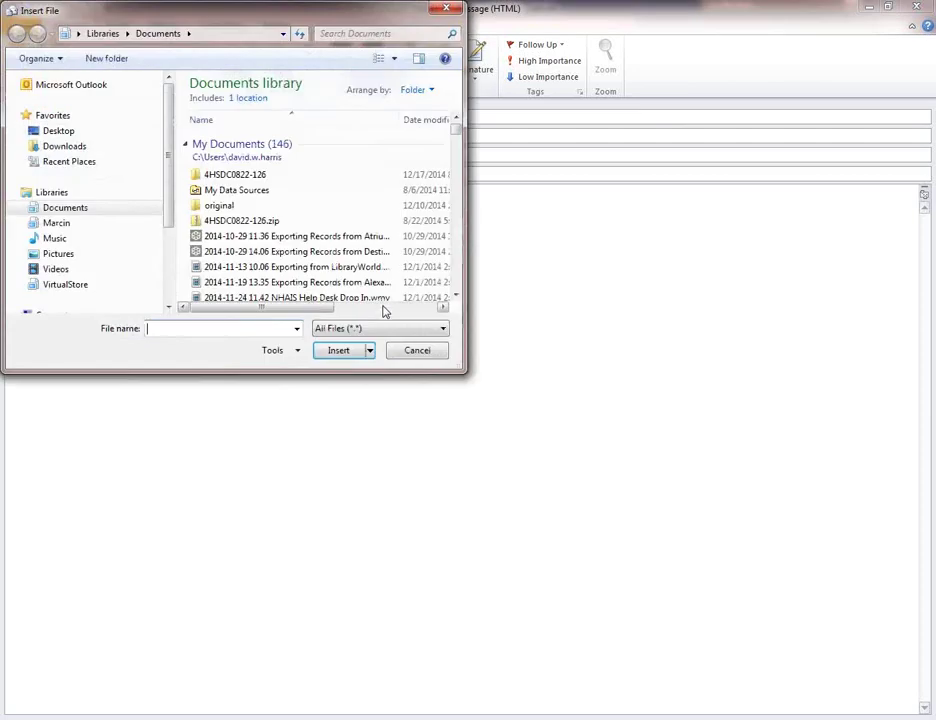
left_click_drag(456, 133, 457, 263)
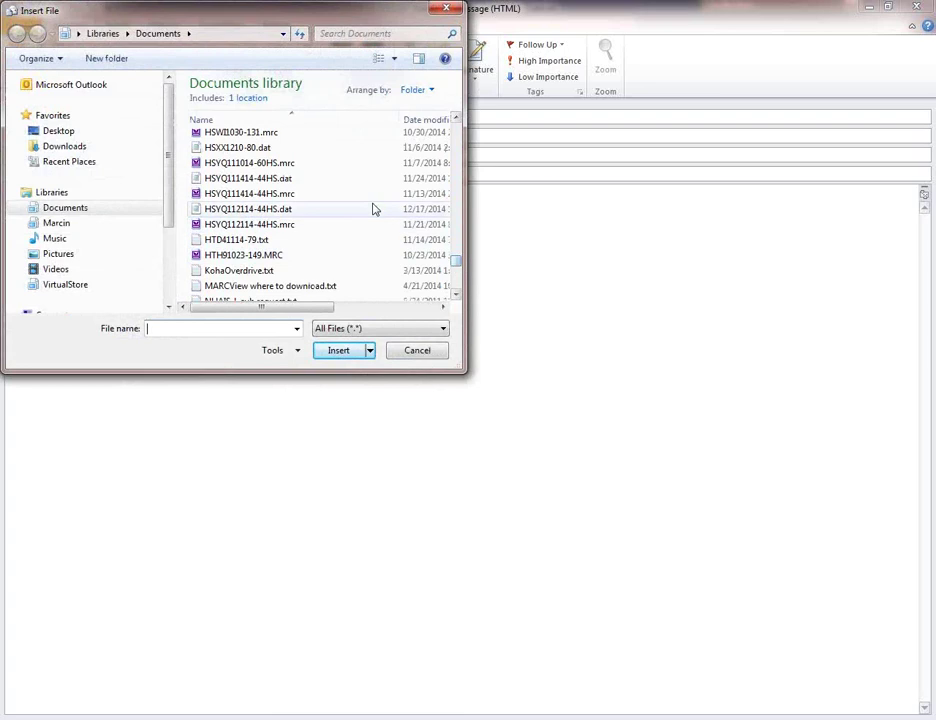
left_click(263, 148)
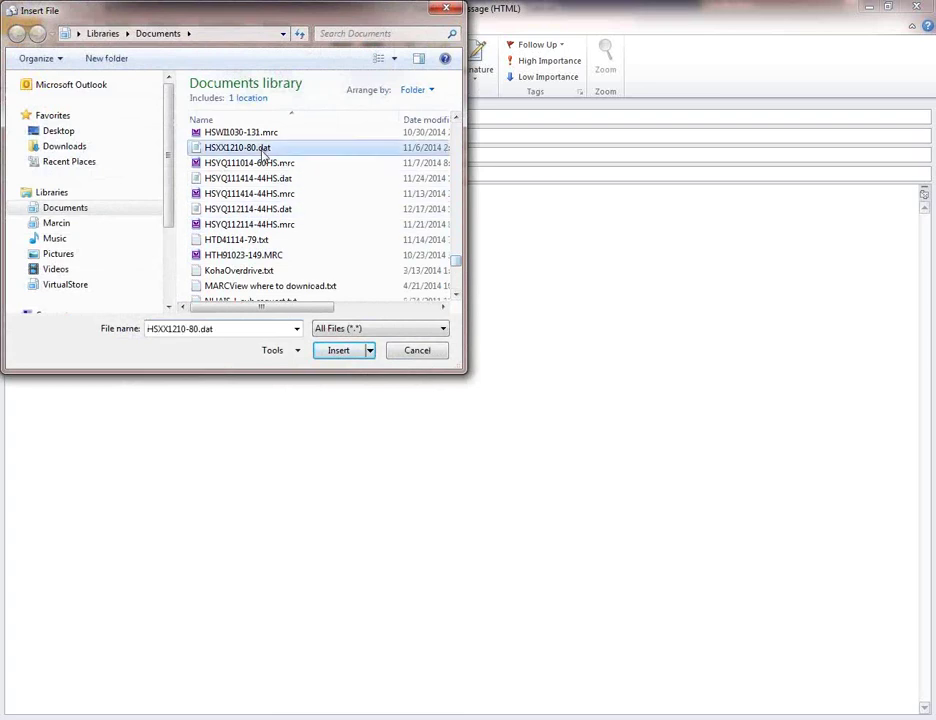
left_click(338, 351)
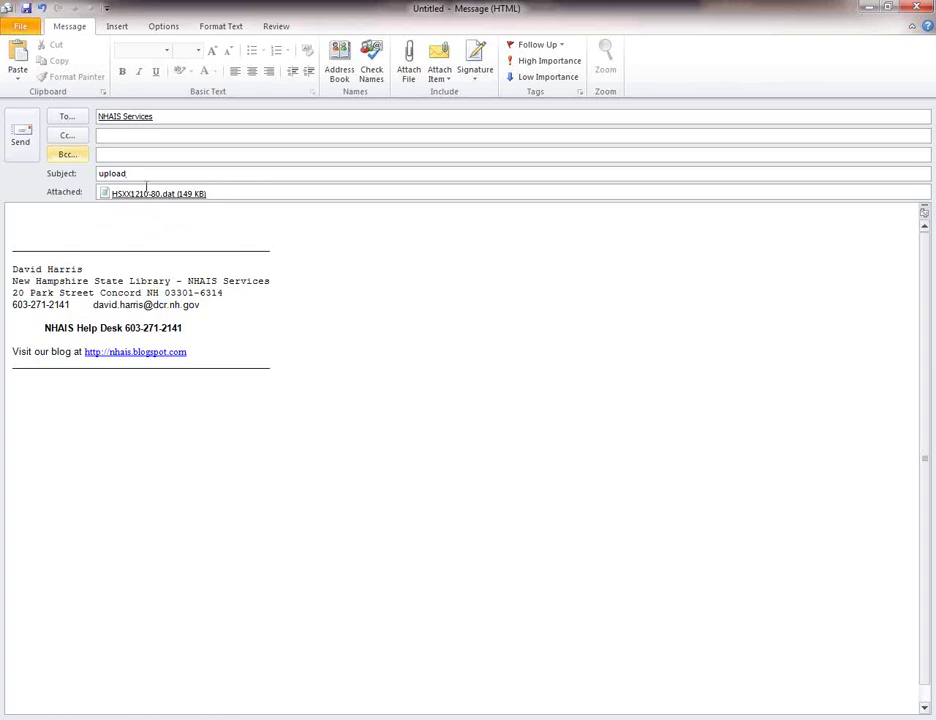
Write "HSXX Birch PL from local system" in the message body and send it
left_click(63, 217)
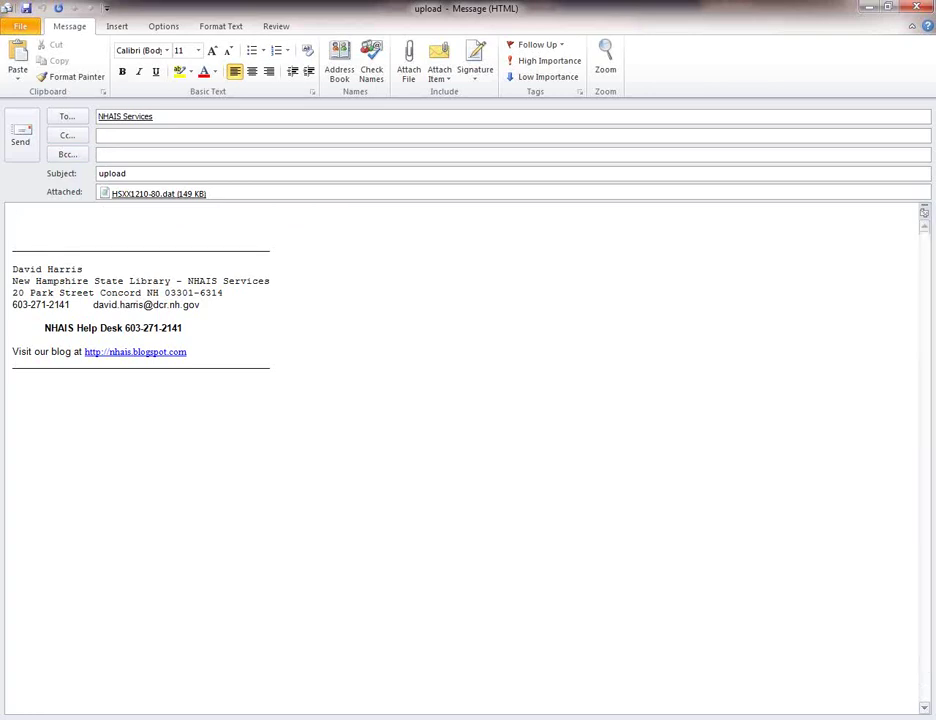
type("HSXX Birch PL from local")
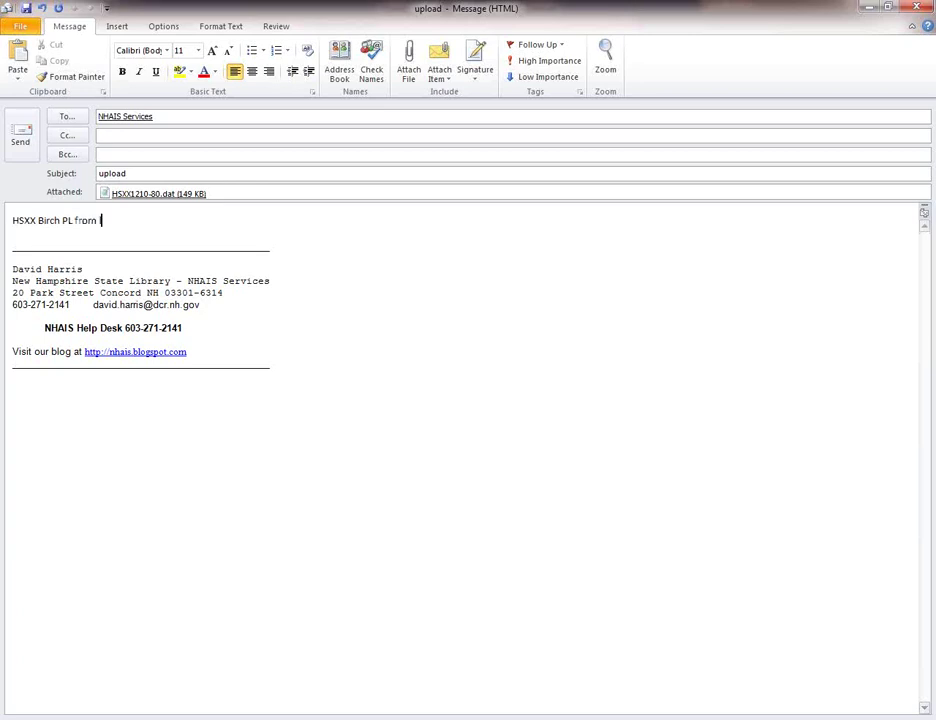
type(" system")
left_click(21, 132)
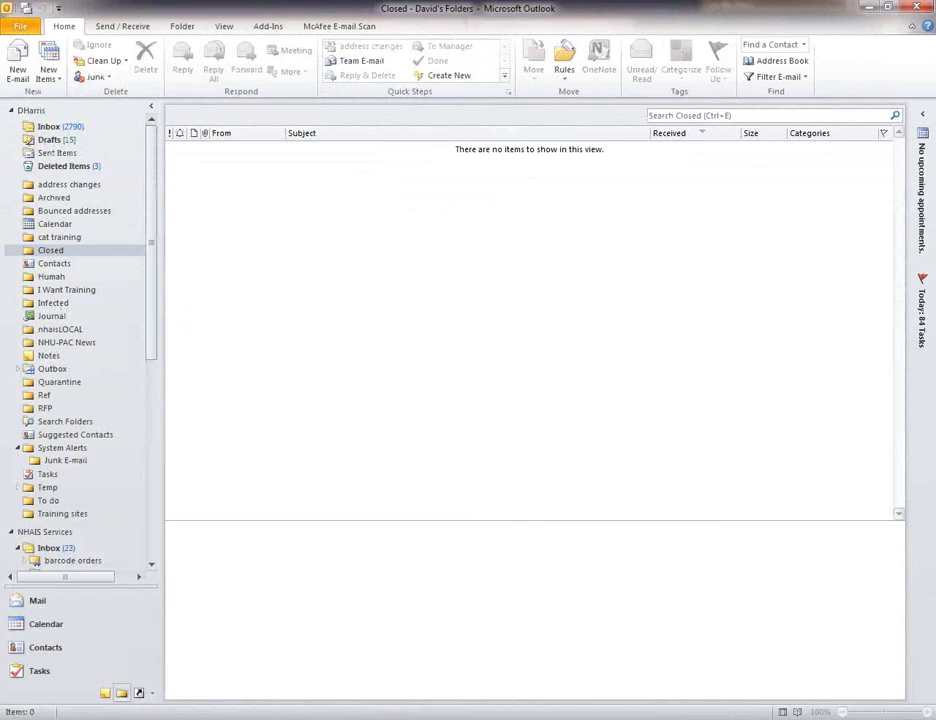
Switch back to the NHU-PAC submission guidelines PDF in Internet Explorer
mouse_move(318, 685)
left_click(384, 671)
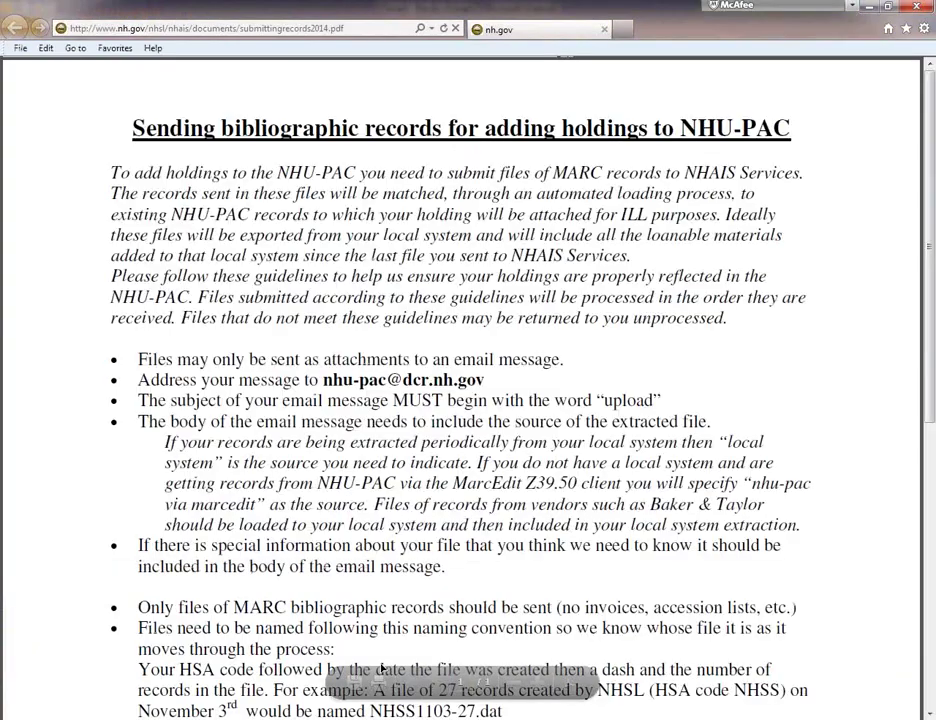